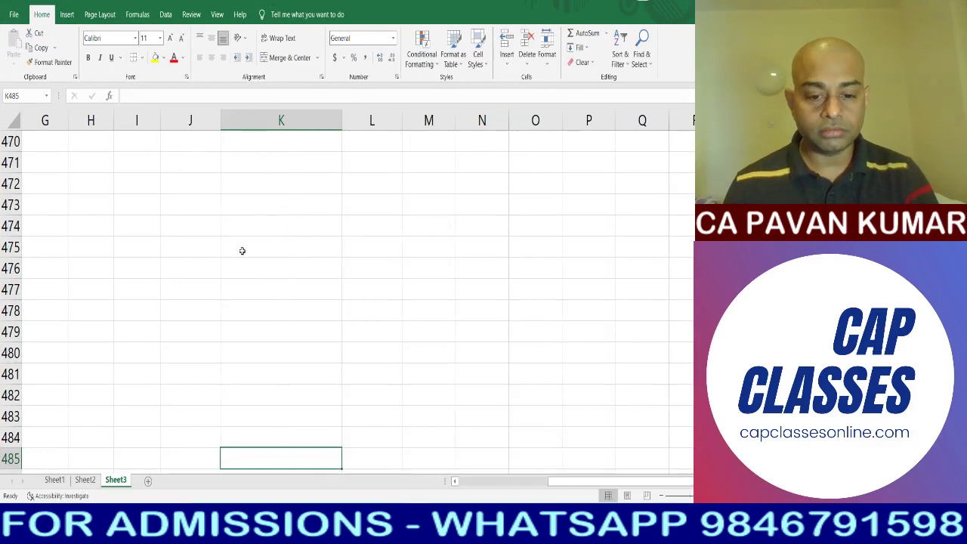
Check the Owned Fund question in the browser PDF and enter the label "Paid up Share Capital" in K475 of the Excel sheet
{"action": "left_click", "coordinate": [241, 250]}
{"action": "key", "text": "alt+Tab"}
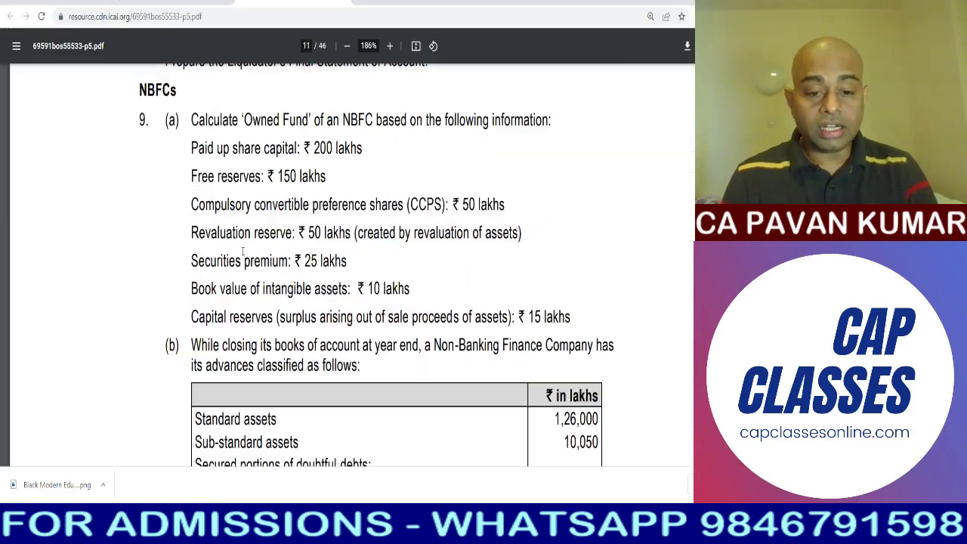
{"action": "key", "text": "alt+Tab"}
{"action": "type", "text": "Pai"}
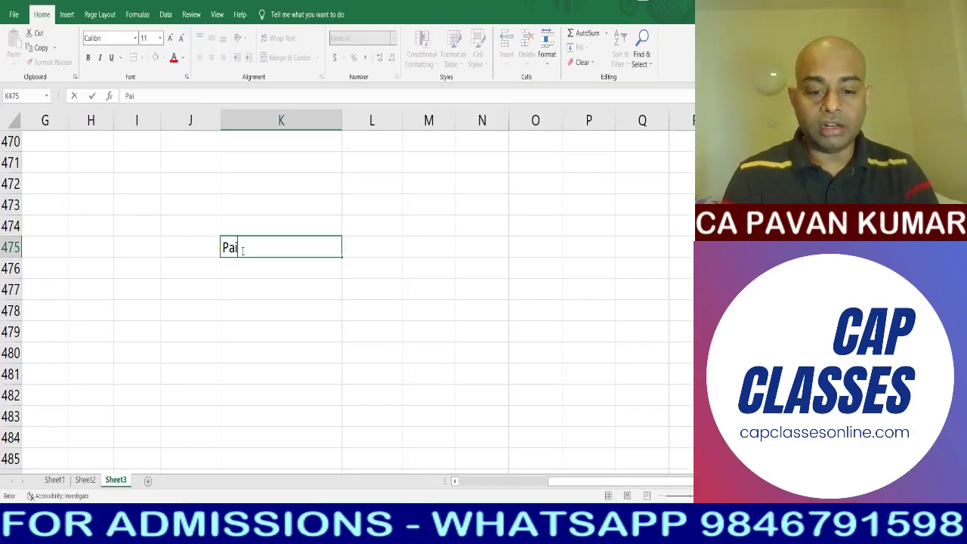
{"action": "type", "text": "dup Share Capital"}
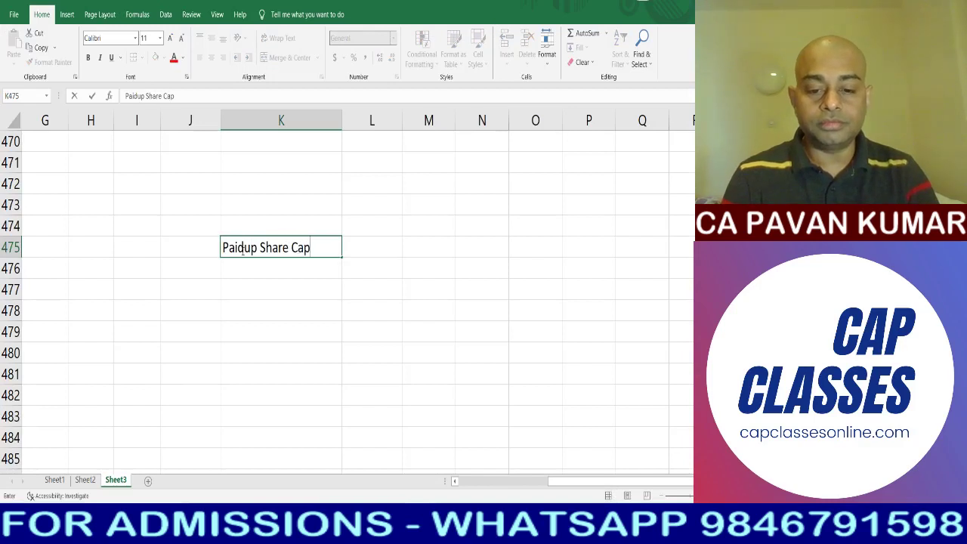
{"action": "left_click", "coordinate": [243, 247]}
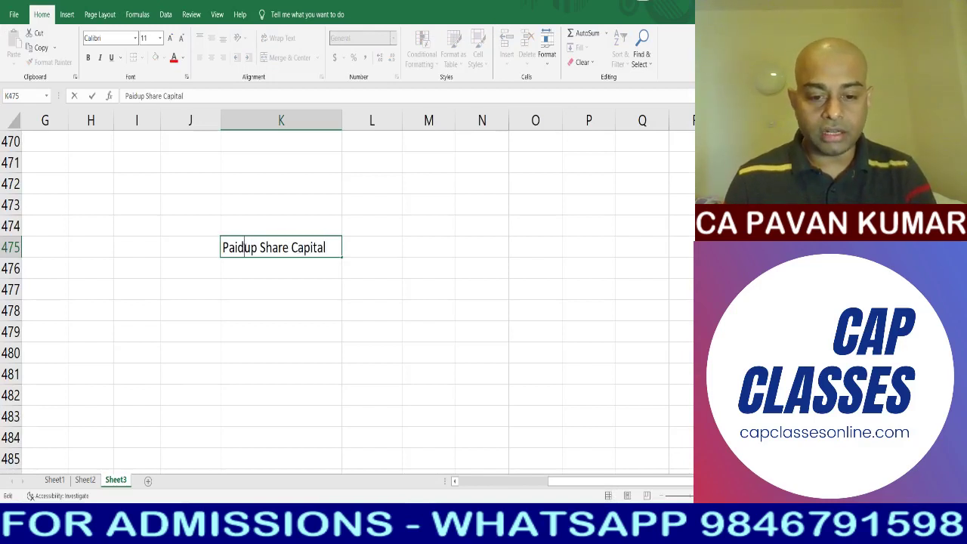
{"action": "type", "text": "\\"}
{"action": "key", "text": "BackSpace"}
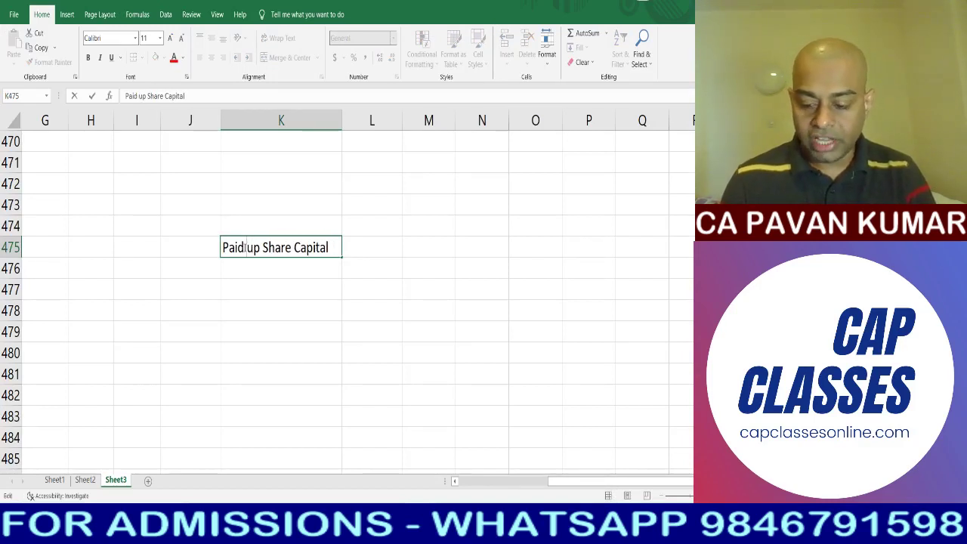
Look up the paid-up share capital in the PDF question and enter 200 in L475
{"action": "key", "text": "alt+Tab"}
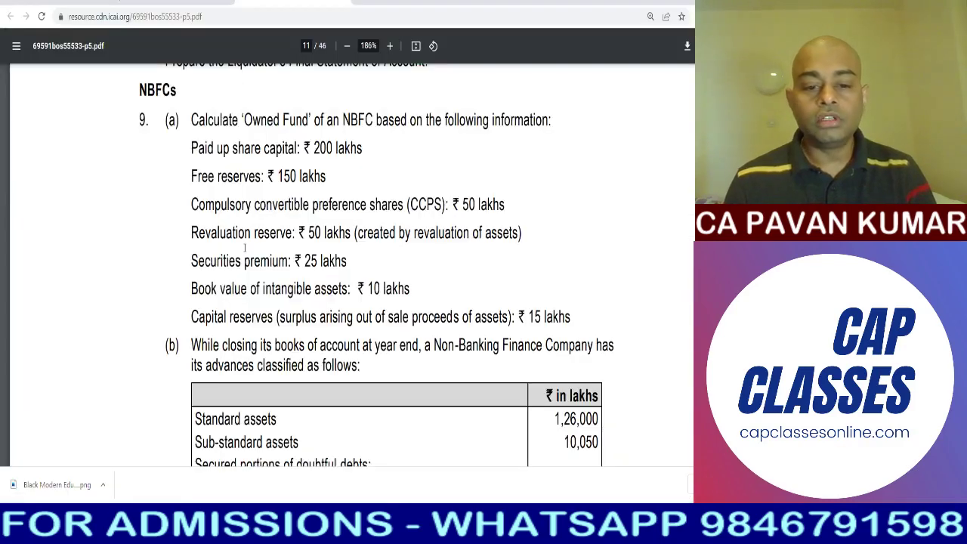
{"action": "key", "text": "alt+Tab"}
{"action": "key", "text": "Right"}
{"action": "key", "text": "Up"}
{"action": "type", "text": "2"}
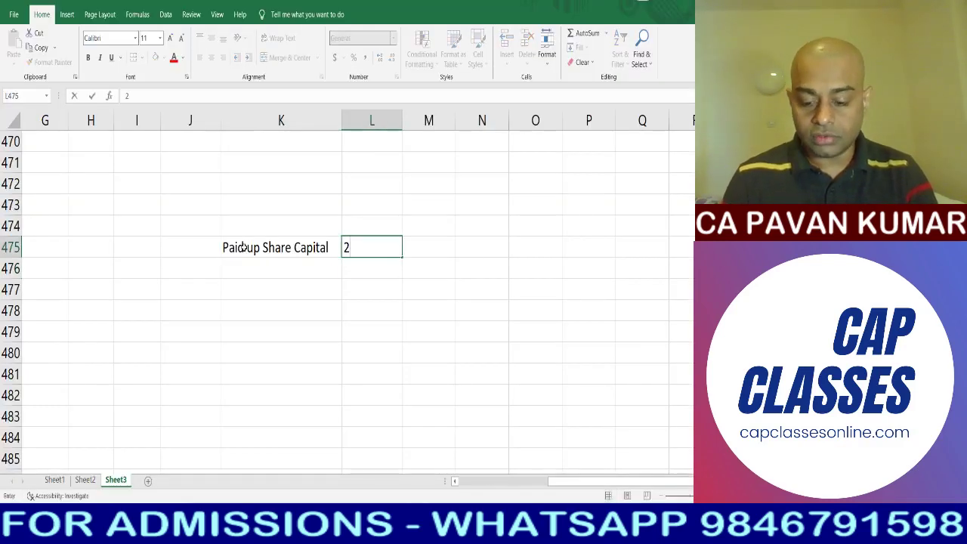
{"action": "type", "text": "00"}
{"action": "key", "text": "Return"}
Add a "Free Reserves" row in K476 with the PDF question's amount of 150 in L476
{"action": "key", "text": "Left"}
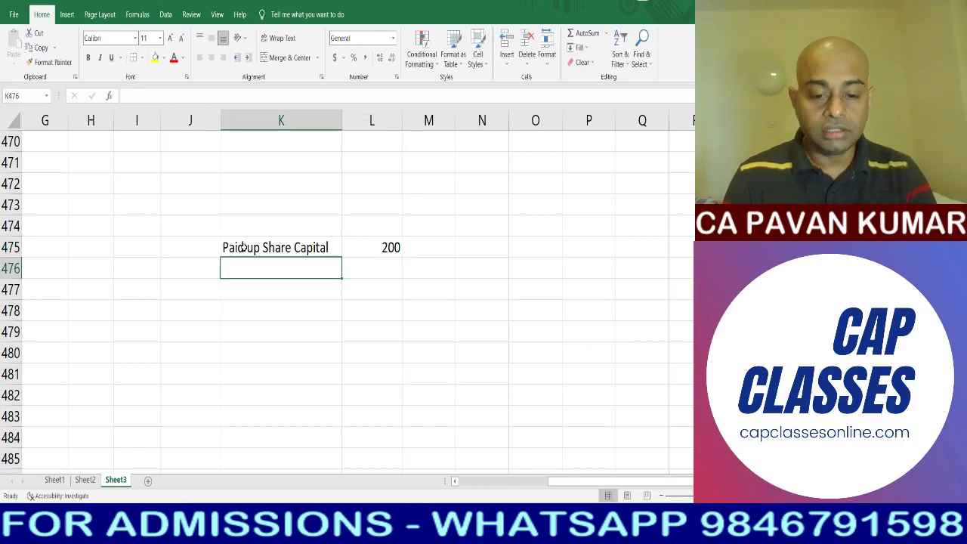
{"action": "type", "text": "Free Reser"}
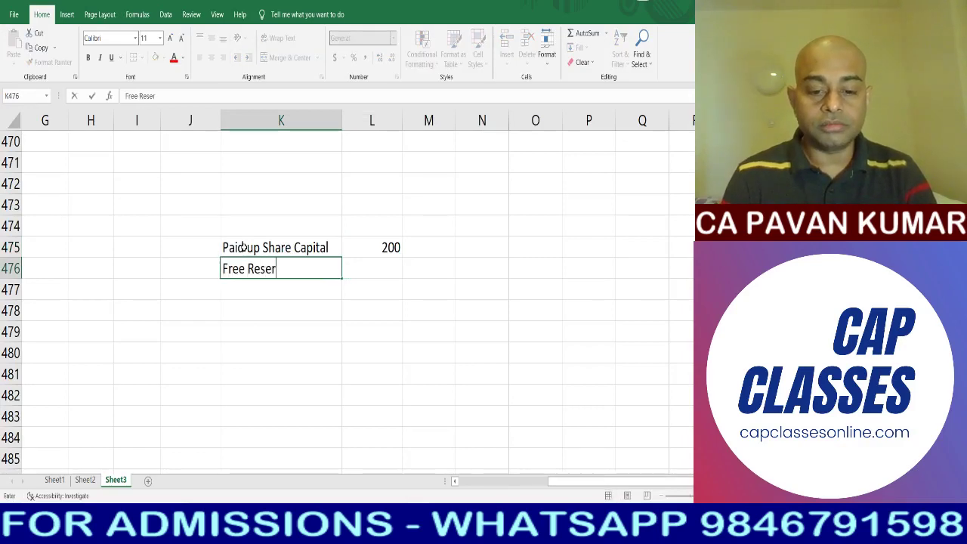
{"action": "type", "text": "ves"}
{"action": "key", "text": "Tab"}
{"action": "key", "text": "alt+Tab"}
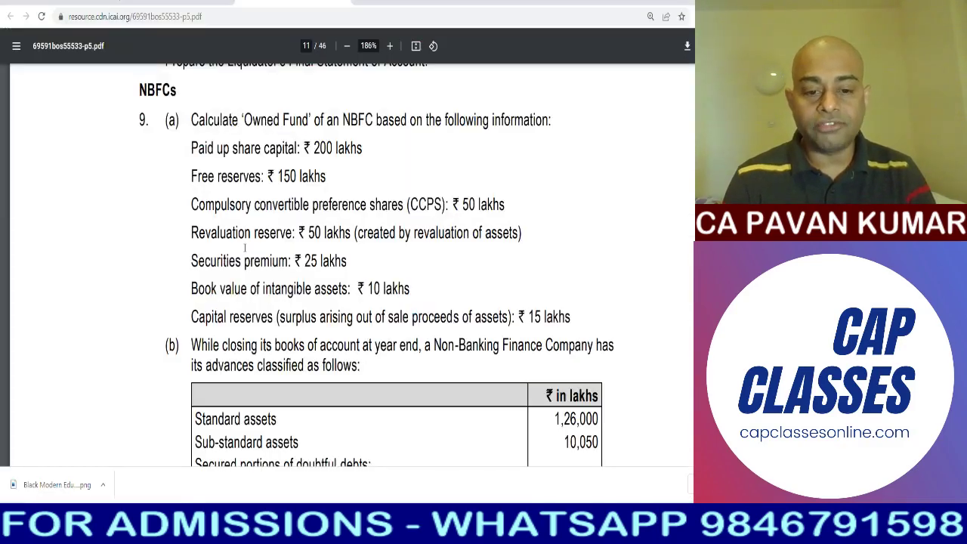
{"action": "key", "text": "alt+Tab"}
{"action": "type", "text": "150"}
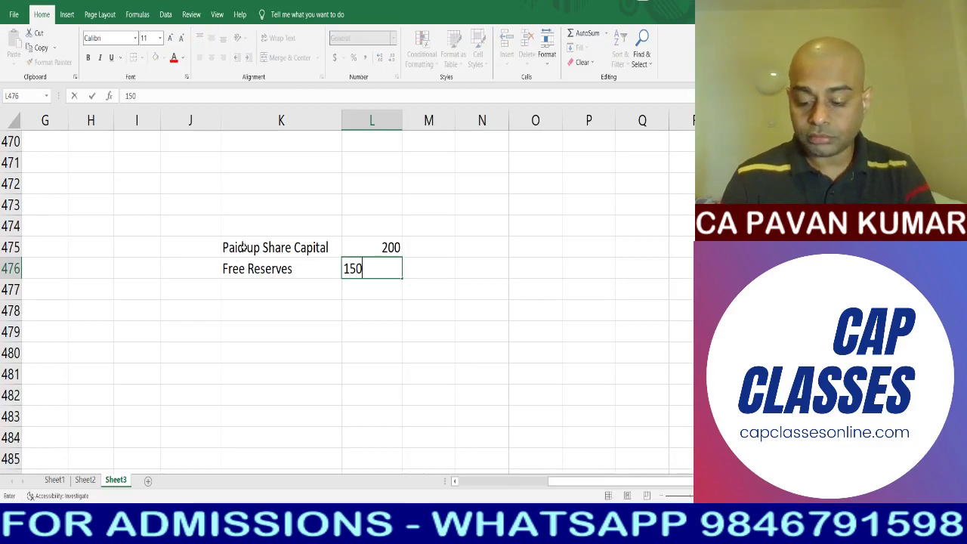
{"action": "key", "text": "Return"}
Check the PDF question for the convertible preference shares and add "CC Pref Shares" with 50 in row 477
{"action": "key", "text": "alt+Tab"}
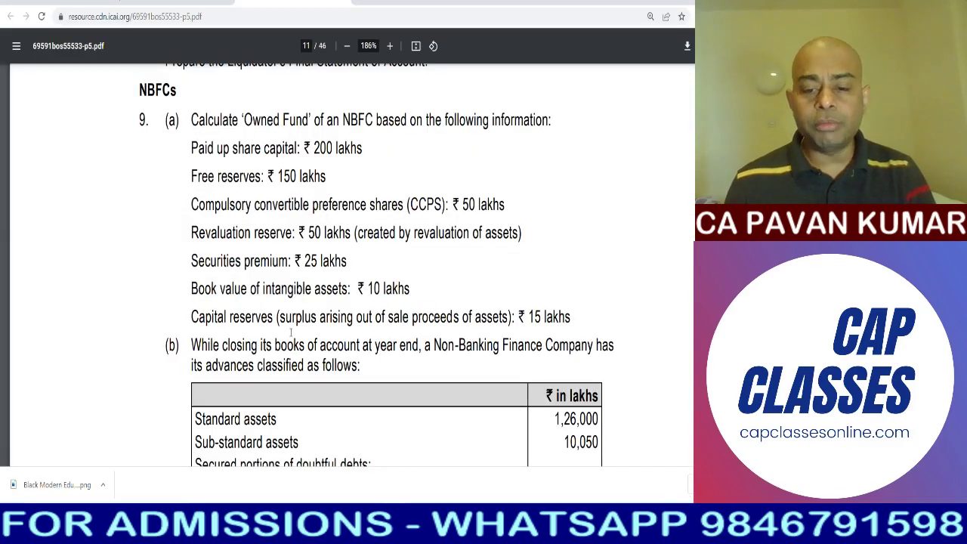
{"action": "key", "text": "alt+Tab"}
{"action": "type", "text": "CC Pref"}
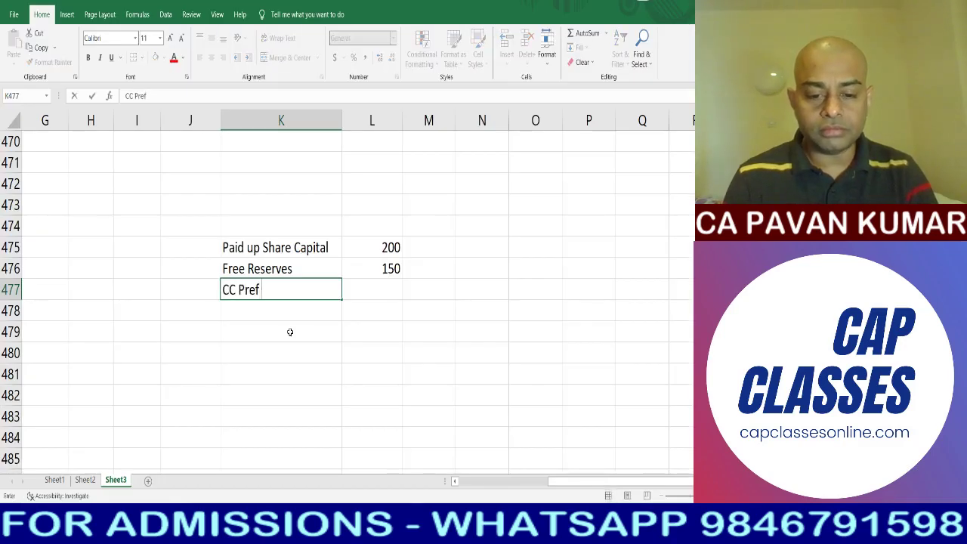
{"action": "type", "text": " Shares"}
{"action": "key", "text": "Tab"}
{"action": "type", "text": "50"}
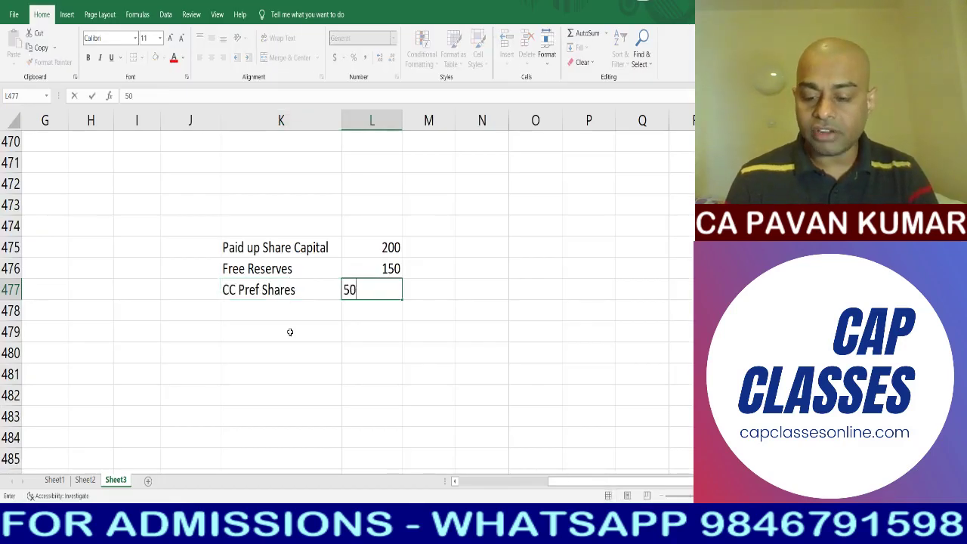
{"action": "key", "text": "Return"}
Consult the PDF question and add a "Securities Premium" row with 25 in row 478
{"action": "key", "text": "alt+Tab"}
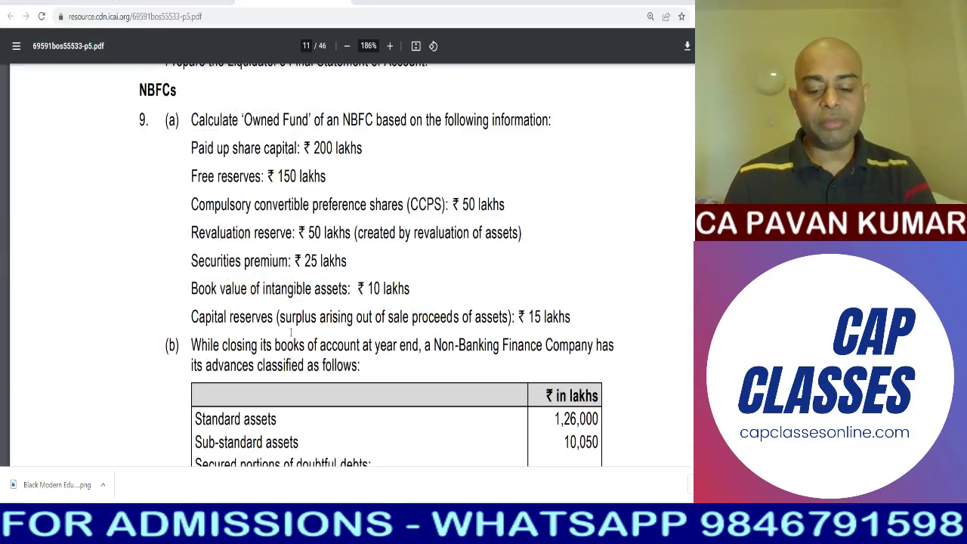
{"action": "key", "text": "alt+Tab"}
{"action": "type", "text": "SEcurities Premium"}
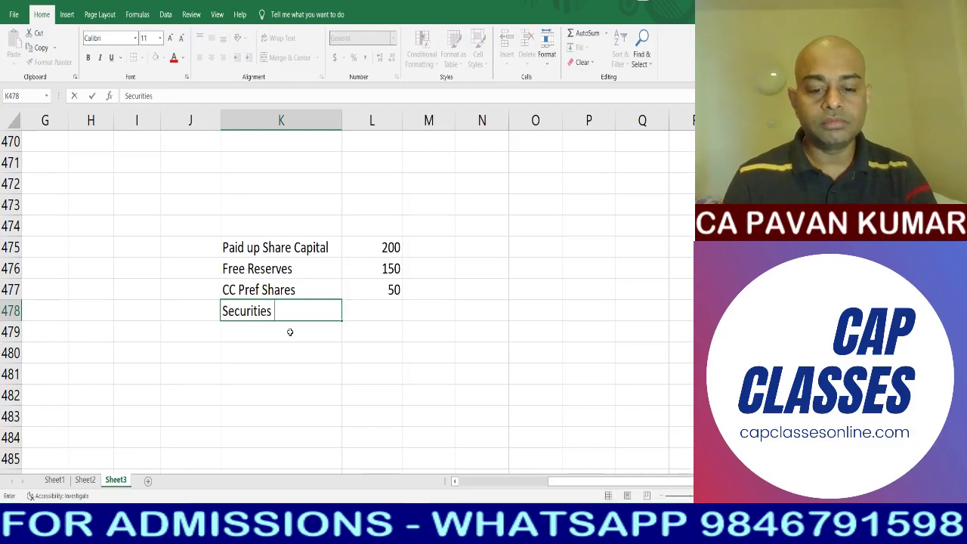
{"action": "key", "text": "Tab"}
{"action": "type", "text": "25"}
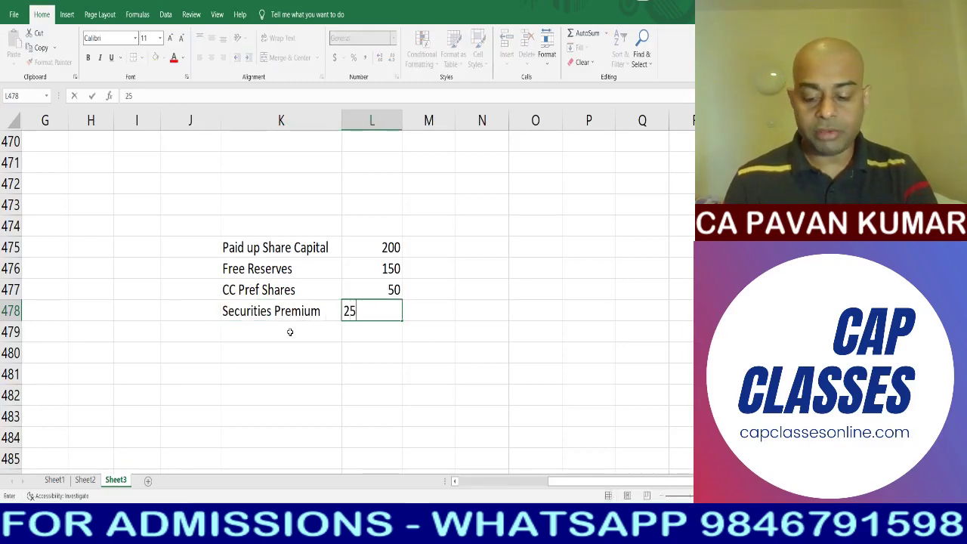
{"action": "key", "text": "Return"}
Check the remaining items in the PDF question and add "Capitl Reserves" with 15 in row 479
{"action": "key", "text": "alt+Tab"}
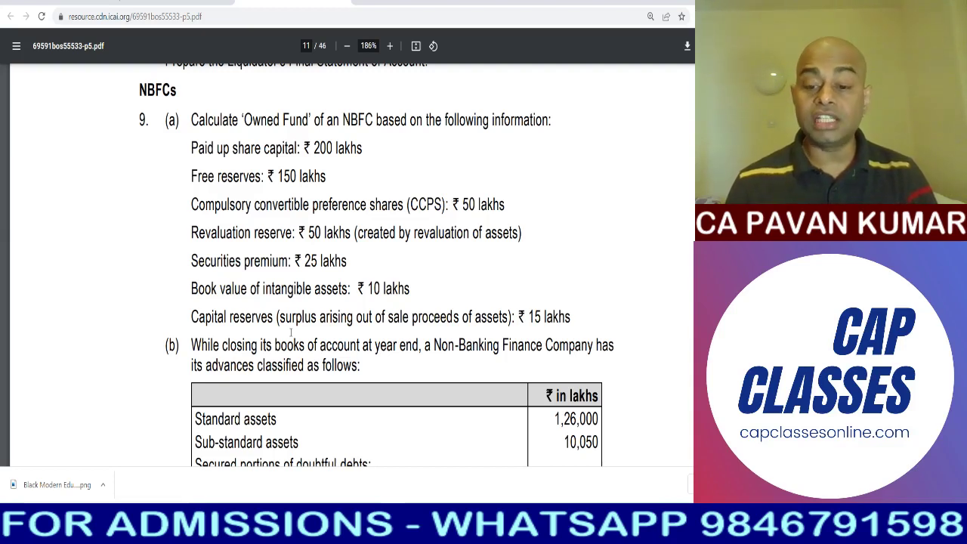
{"action": "key", "text": "alt+Tab"}
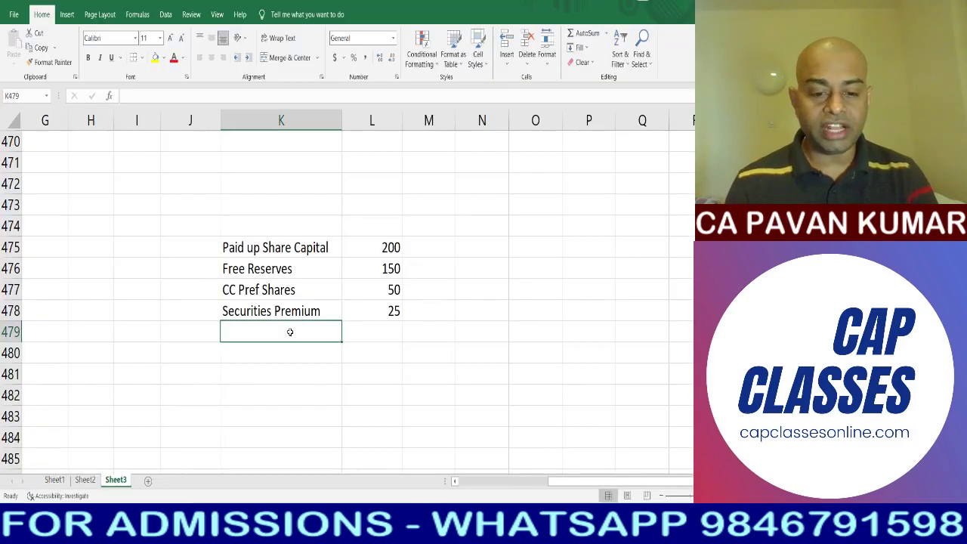
{"action": "type", "text": "Capitl Reserves"}
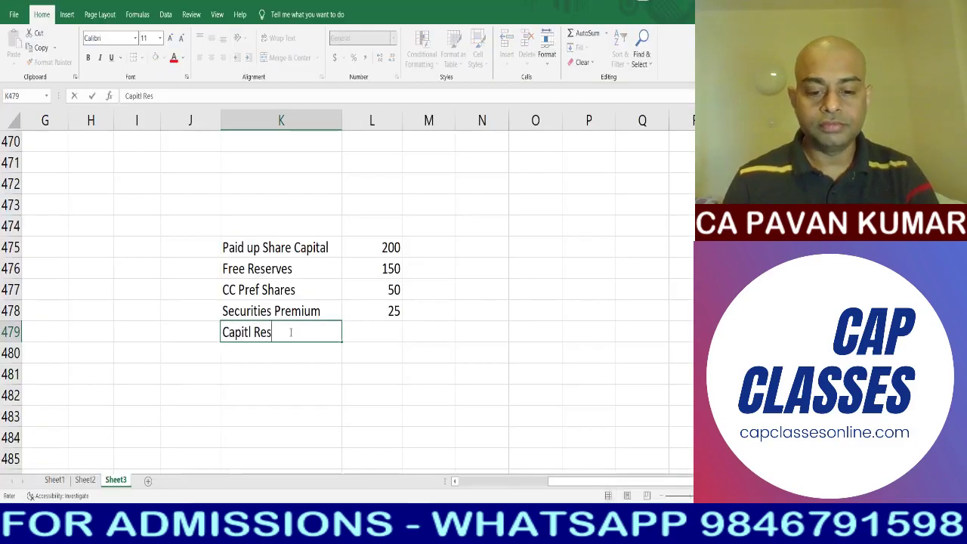
{"action": "key", "text": "Tab"}
{"action": "type", "text": "15"}
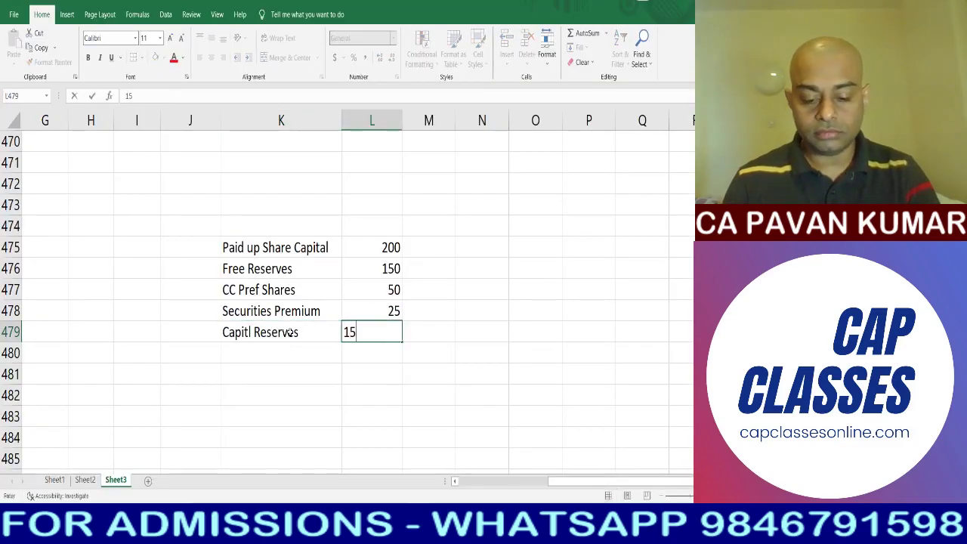
{"action": "key", "text": "Return"}
Recheck the PDF question, and total the five amounts in L480 with =SUM(L475:L479)
{"action": "key", "text": "alt+Tab"}
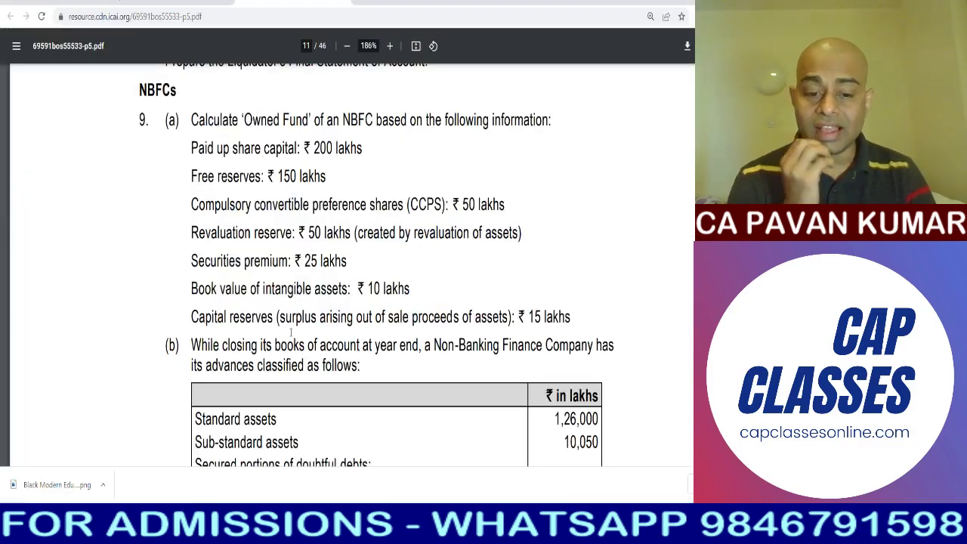
{"action": "key", "text": "alt+Tab"}
{"action": "key", "text": "Right"}
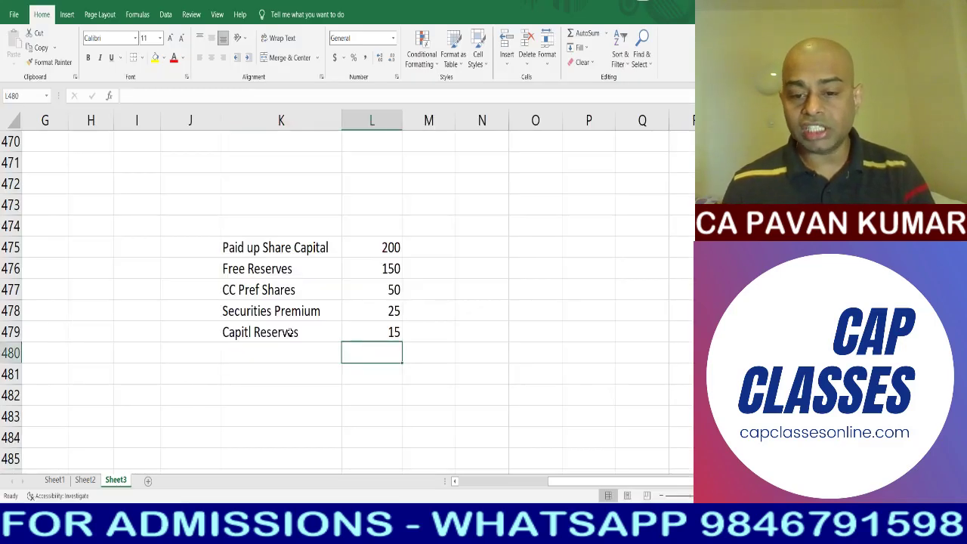
{"action": "left_click", "coordinate": [586, 38]}
{"action": "key", "text": "Return"}
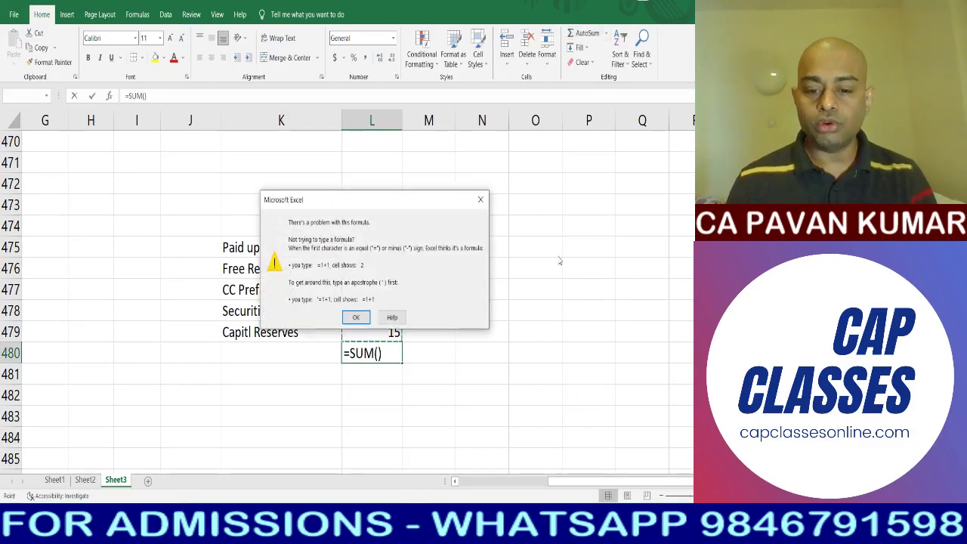
{"action": "key", "text": "Return"}
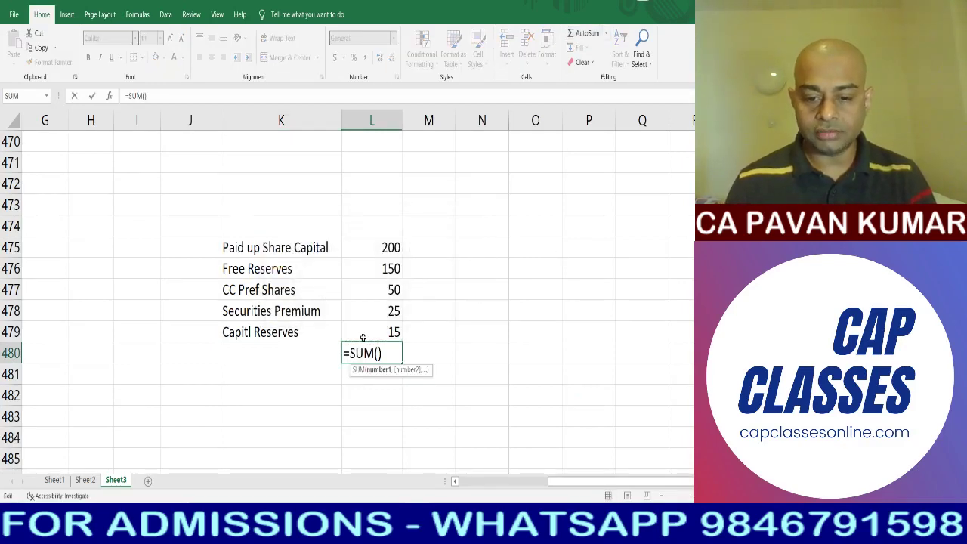
{"action": "left_click_drag", "start_coordinate": [380, 332], "coordinate": [379, 253]}
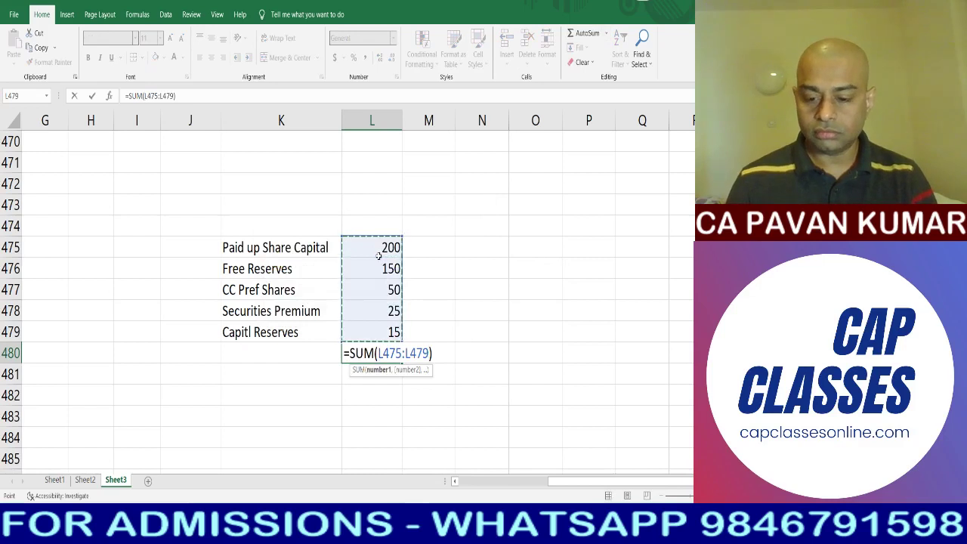
{"action": "key", "text": "Return"}
Add the deduction "Less: BV of Int Assets" in K481 with 10 in L481
{"action": "left_click", "coordinate": [294, 374]}
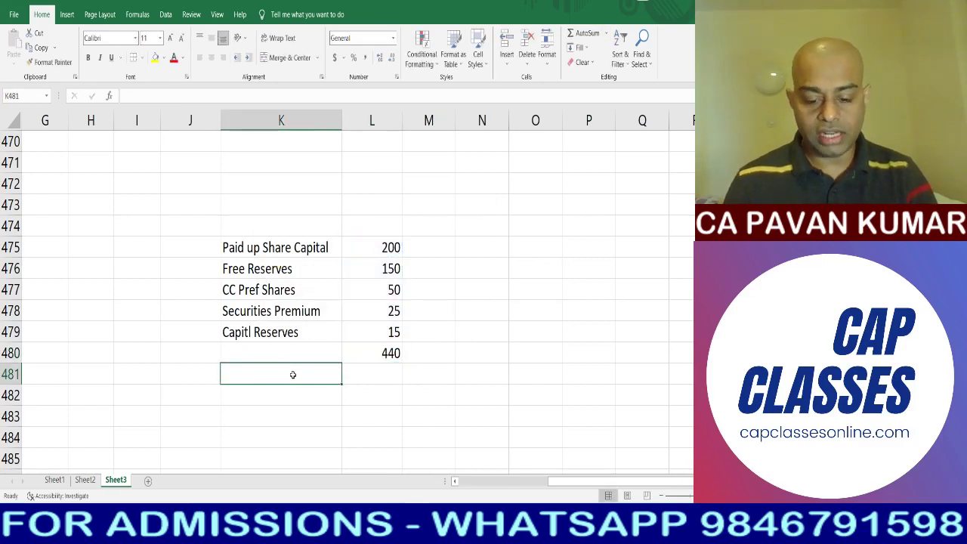
{"action": "type", "text": "Less: BV of"}
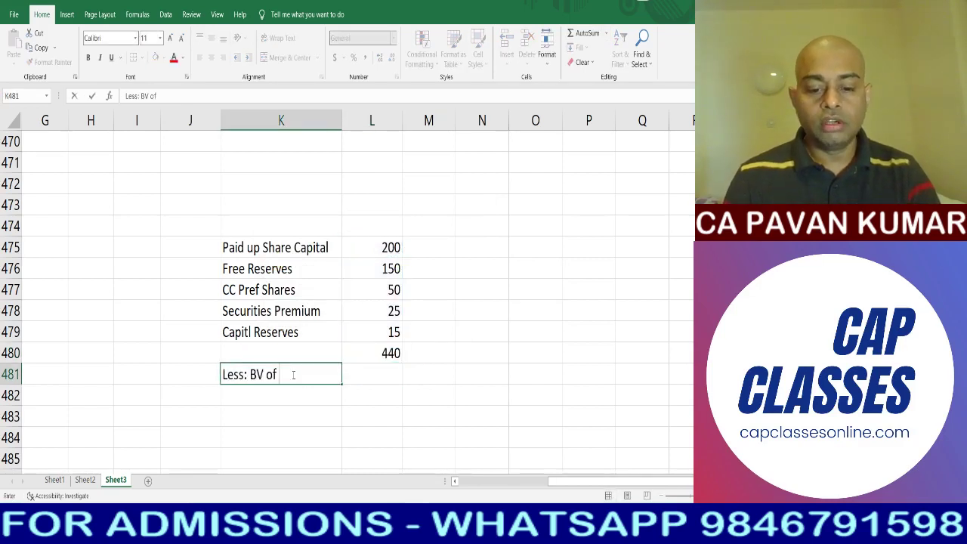
{"action": "type", "text": " Int.Assets"}
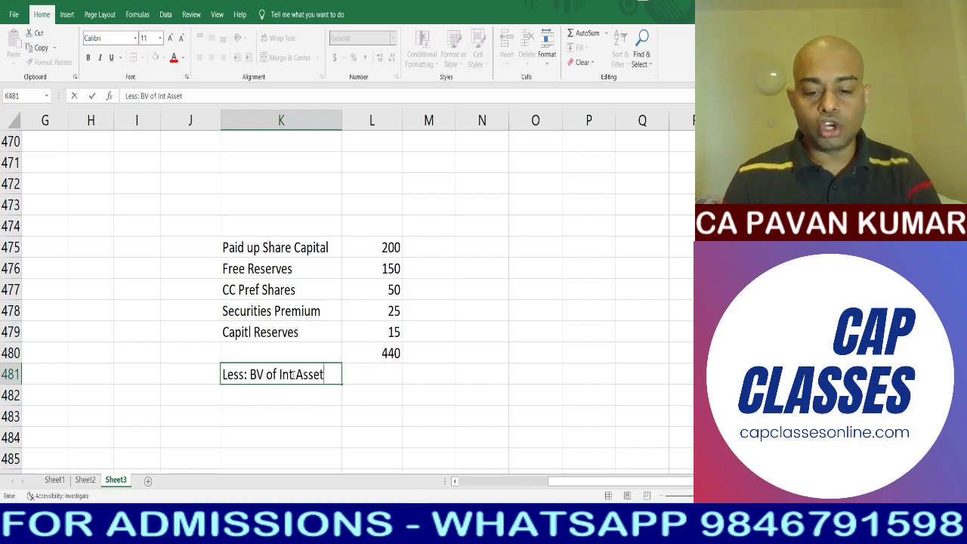
{"action": "key", "text": "Tab"}
{"action": "type", "text": "10"}
{"action": "key", "text": "Return"}
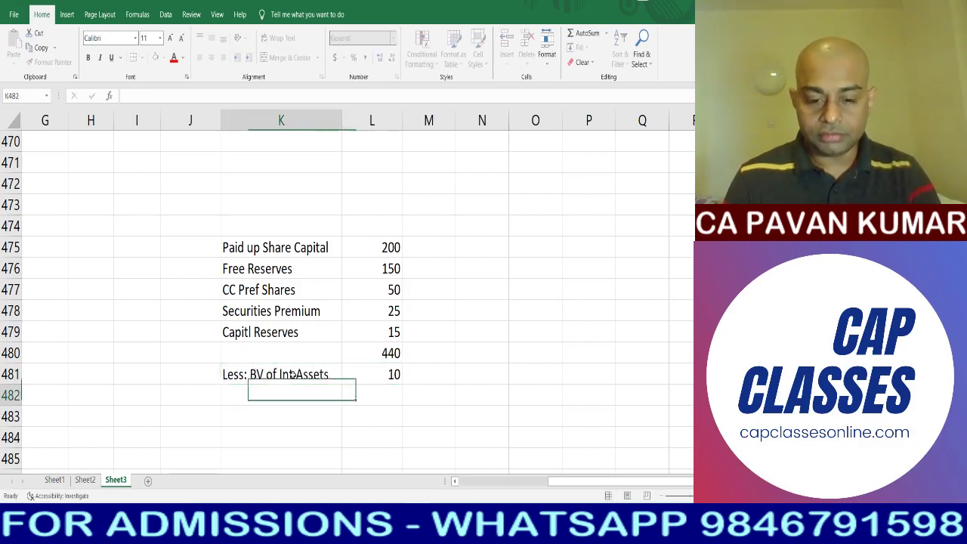
Add an "Owned Funds" row in K482 and calculate it in L482 with =L480-L481
{"action": "type", "text": "Owned Funds"}
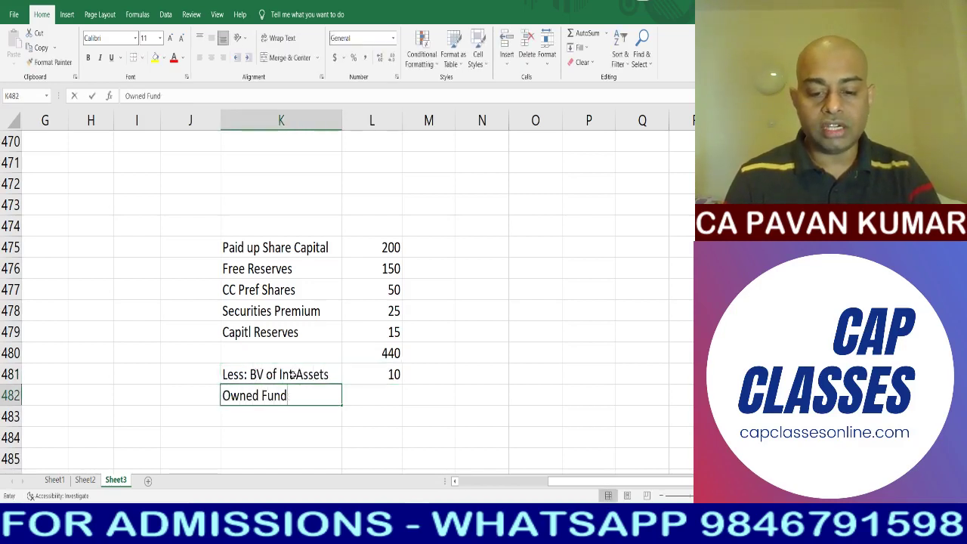
{"action": "key", "text": "Tab"}
{"action": "type", "text": "=L480-L481"}
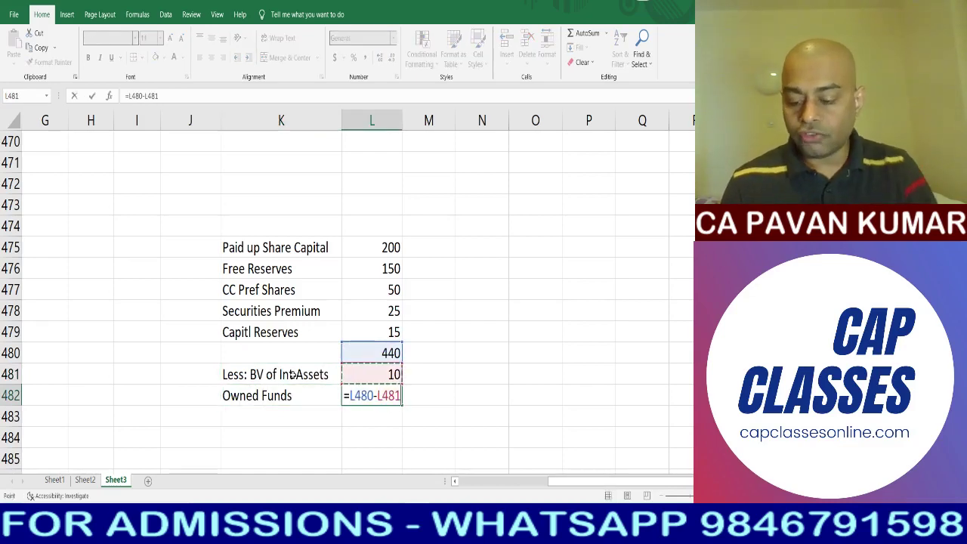
{"action": "key", "text": "Return"}
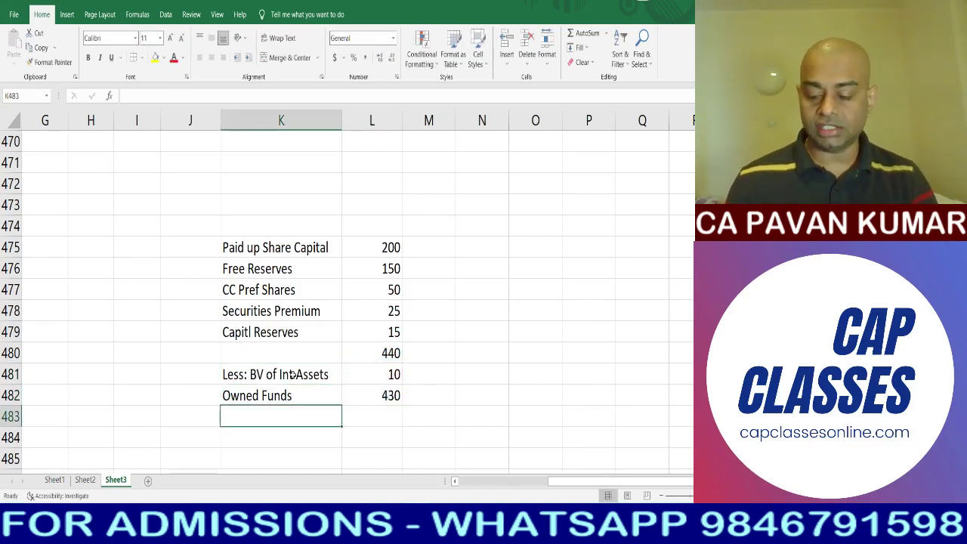
{"action": "key", "text": "Down"}
{"action": "key", "text": "Down"}
{"action": "key", "text": "Down"}
{"action": "key", "text": "Down"}
{"action": "key", "text": "Down"}
{"action": "key", "text": "Down"}
{"action": "key", "text": "Down"}
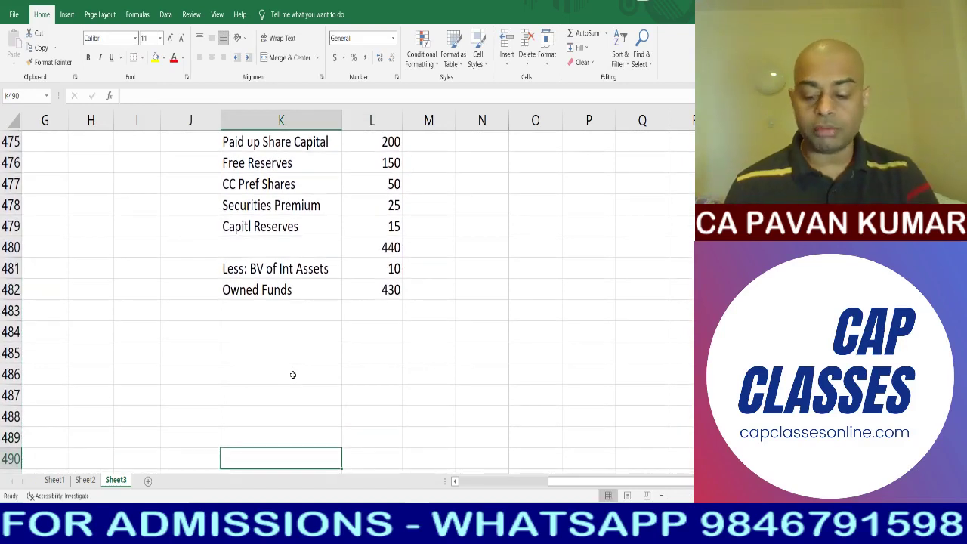
{"action": "key", "text": "Up"}
{"action": "key", "text": "Up"}
{"action": "key", "text": "Up"}
{"action": "key", "text": "Up"}
{"action": "key", "text": "Up"}
{"action": "key", "text": "Up"}
{"action": "key", "text": "Up"}
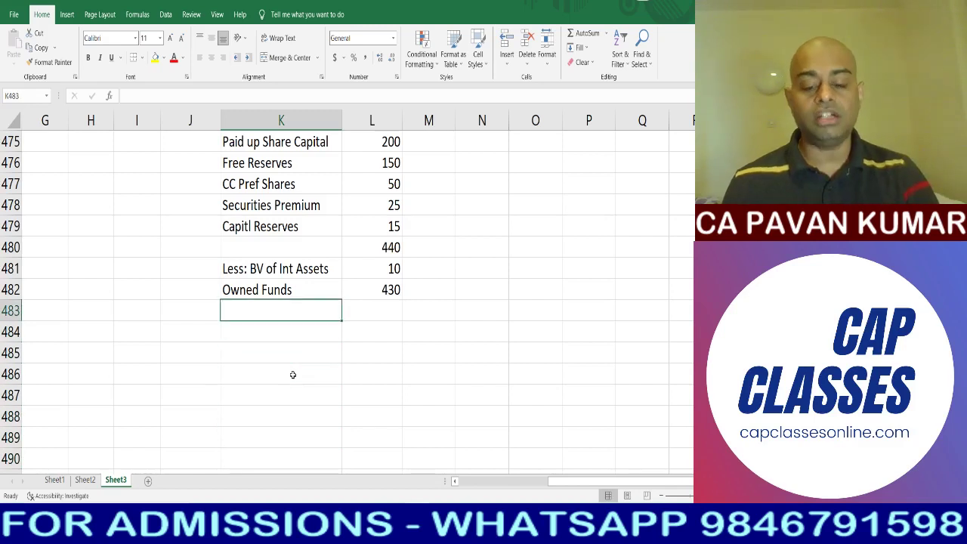
Enter "NOTE: Capital reserves arising out of sale proceeds of fixed assets are to be considered" in K483, below the Owned Funds row
{"action": "type", "text": "NOTE:"}
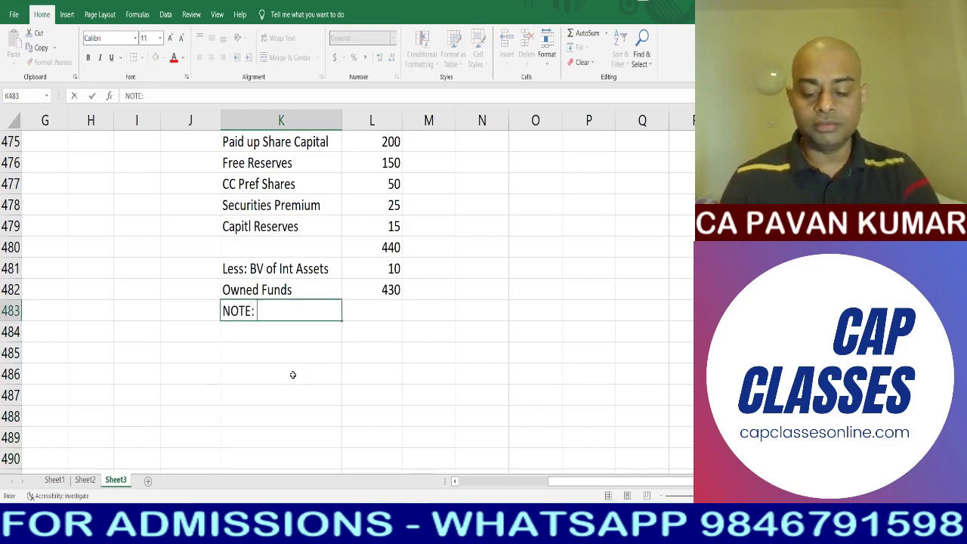
{"action": "type", "text": " Capital reser"}
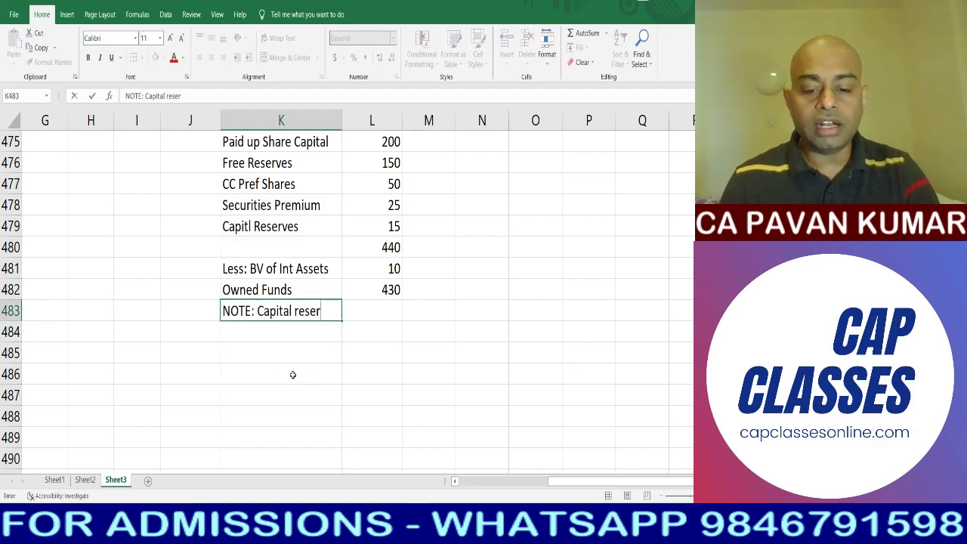
{"action": "type", "text": "ves arising out o"}
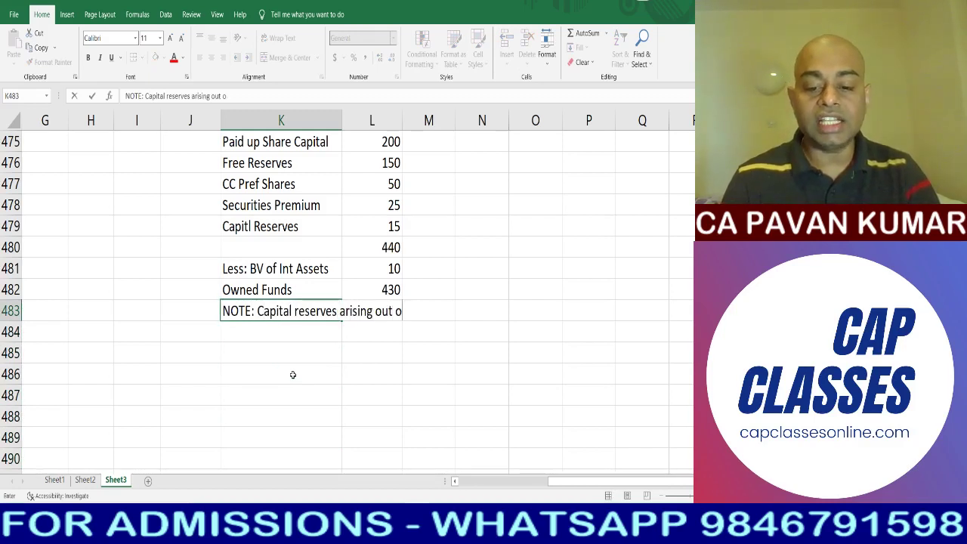
{"action": "type", "text": "f sale proceeds"}
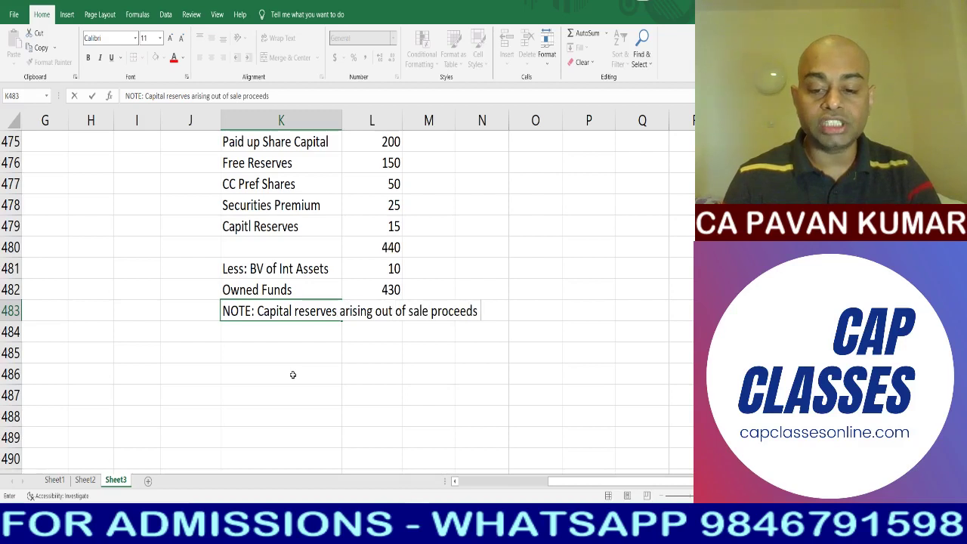
{"action": "type", "text": " of fixed assets"}
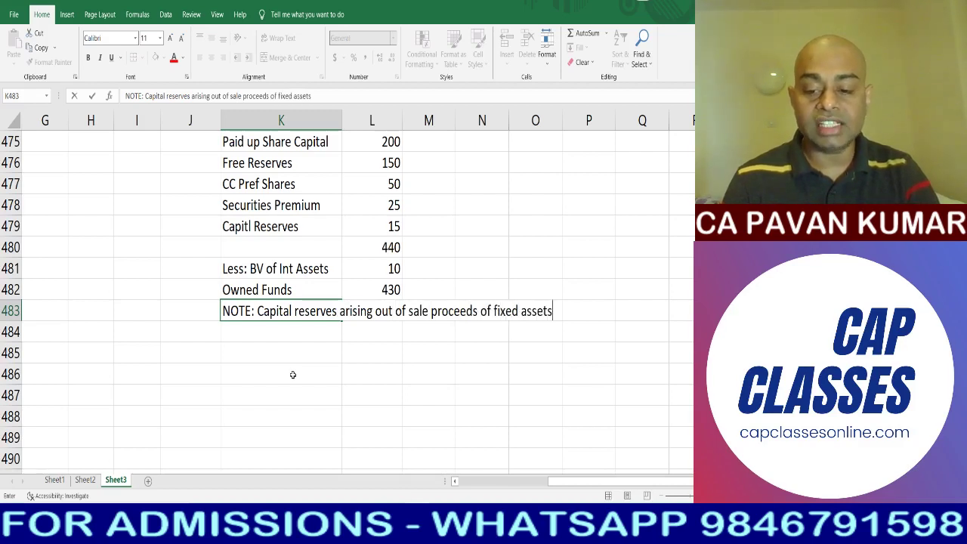
{"action": "type", "text": " are to be consi"}
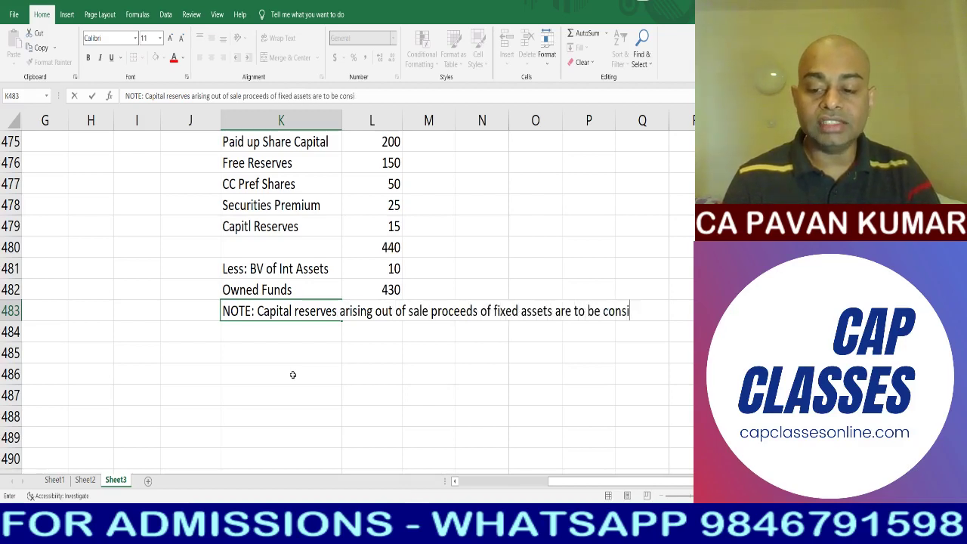
{"action": "type", "text": "dered"}
{"action": "key", "text": "Return"}
Continue the capital reserves note in K484 with "while calculating owned funds."
{"action": "type", "text": "while calc"}
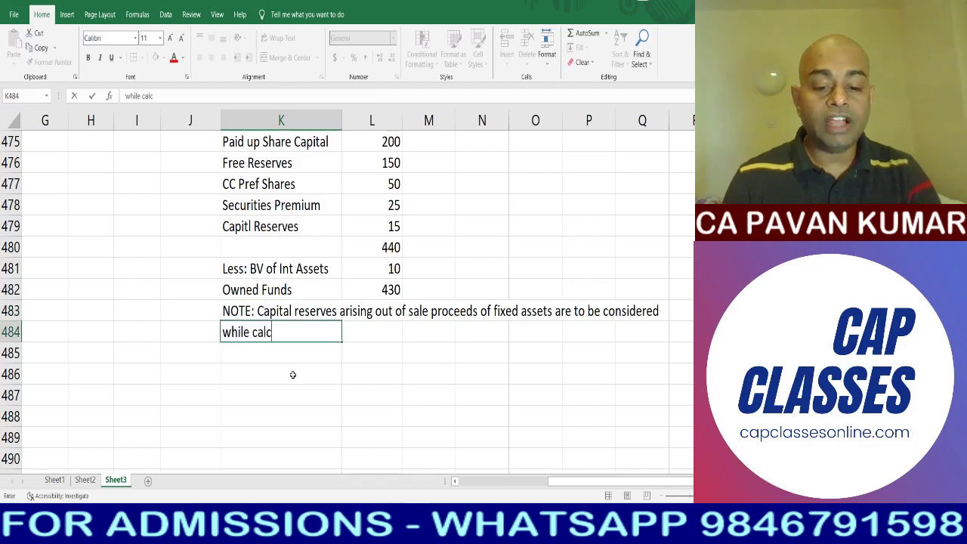
{"action": "type", "text": "ulating owned f"}
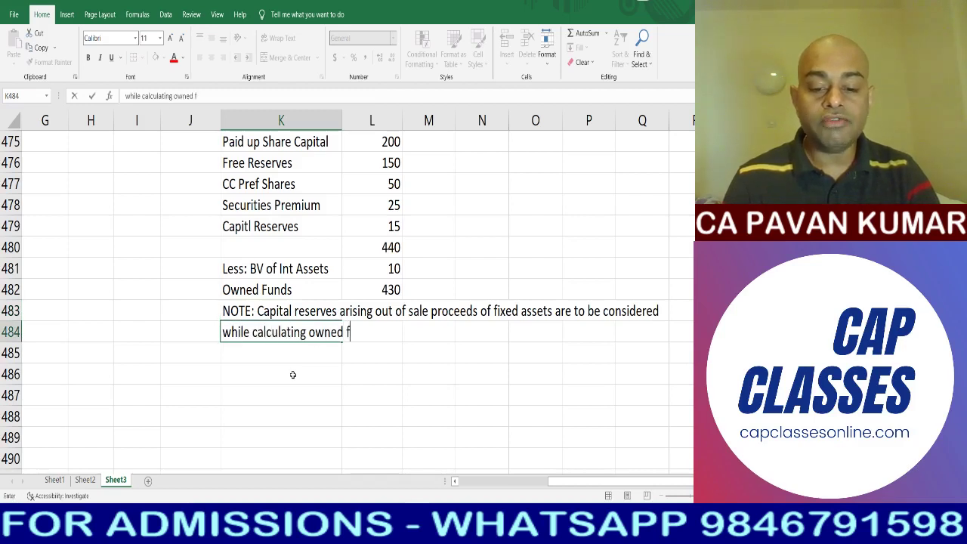
{"action": "type", "text": "unds."}
{"action": "key", "text": "Return"}
Add a second note line in K485 reading "Revaluation reserves are to be excluded."
{"action": "type", "text": "Rev"}
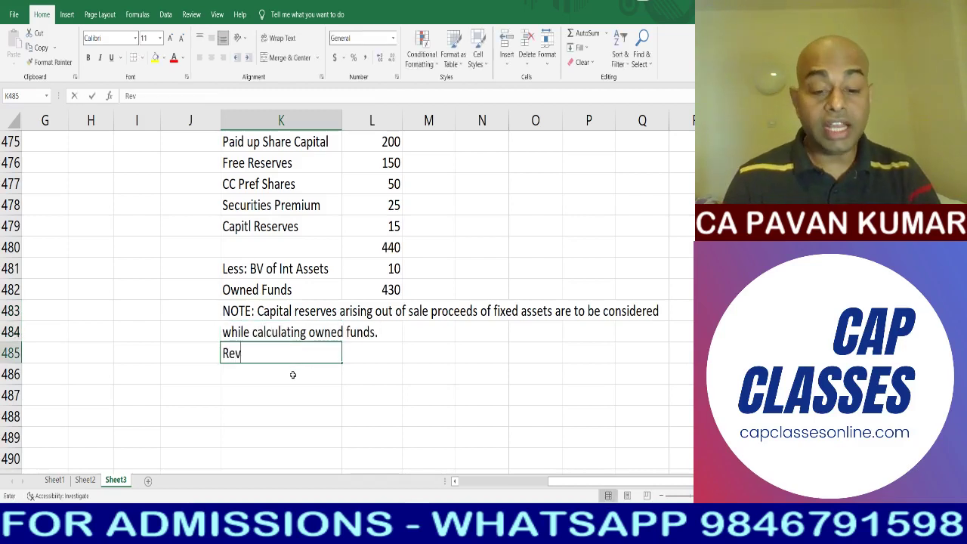
{"action": "type", "text": "aluation reserve"}
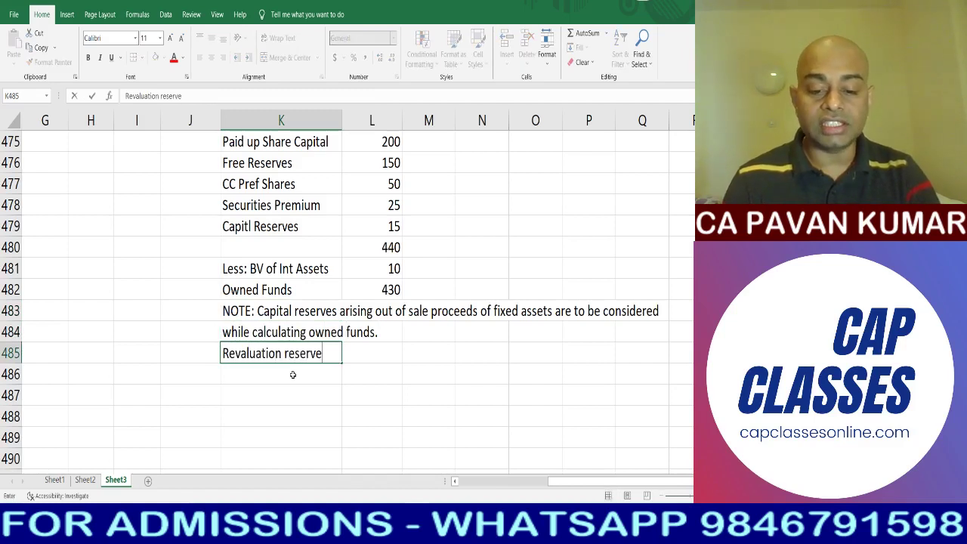
{"action": "type", "text": "s are to be excl"}
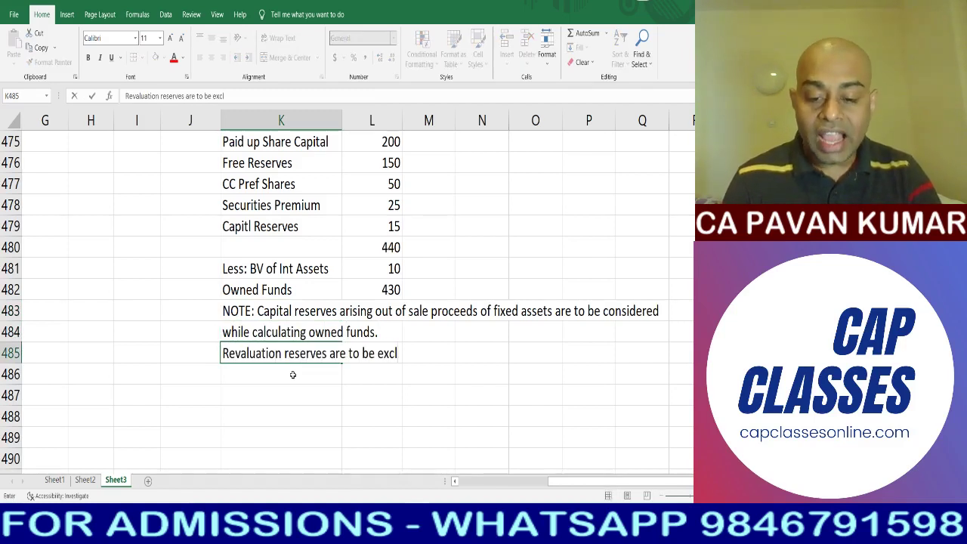
{"action": "type", "text": "uded."}
{"action": "key", "text": "Return"}
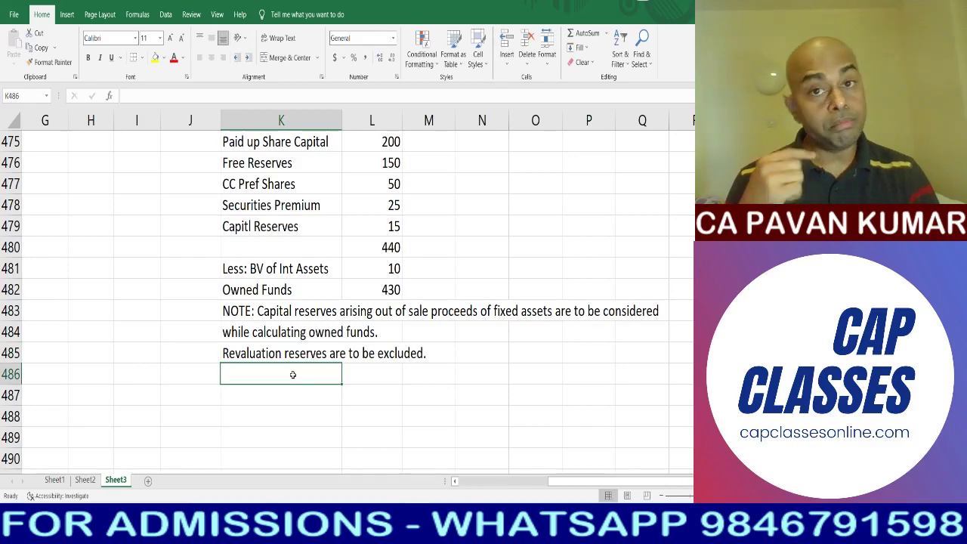
Switch to the PDF in the browser and read question 9(b) on the NBFC's classified advances and required provision
{"action": "key", "text": "alt+Tab"}
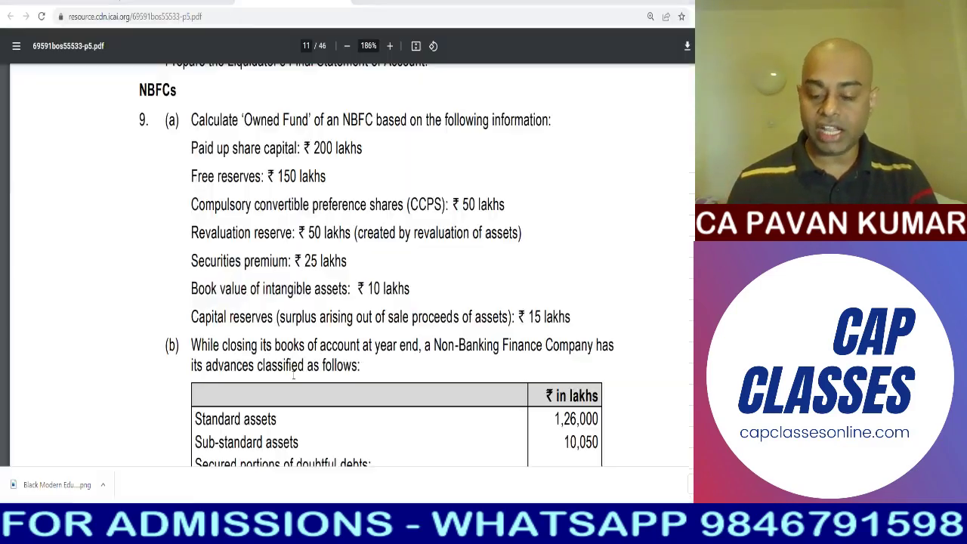
{"action": "scroll", "coordinate": [294, 375], "scroll_direction": "down", "scroll_amount": 5}
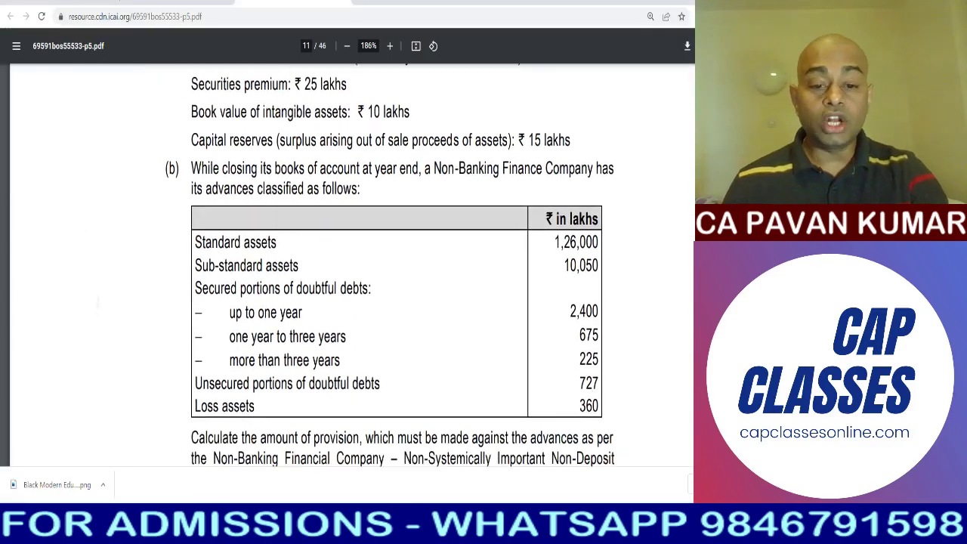
{"action": "scroll", "coordinate": [350, 265], "scroll_direction": "down", "scroll_amount": 1}
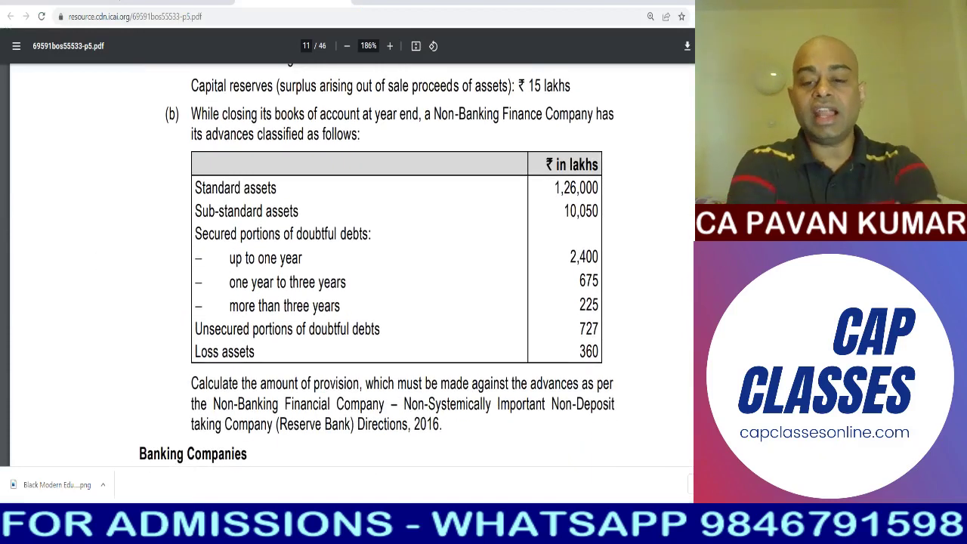